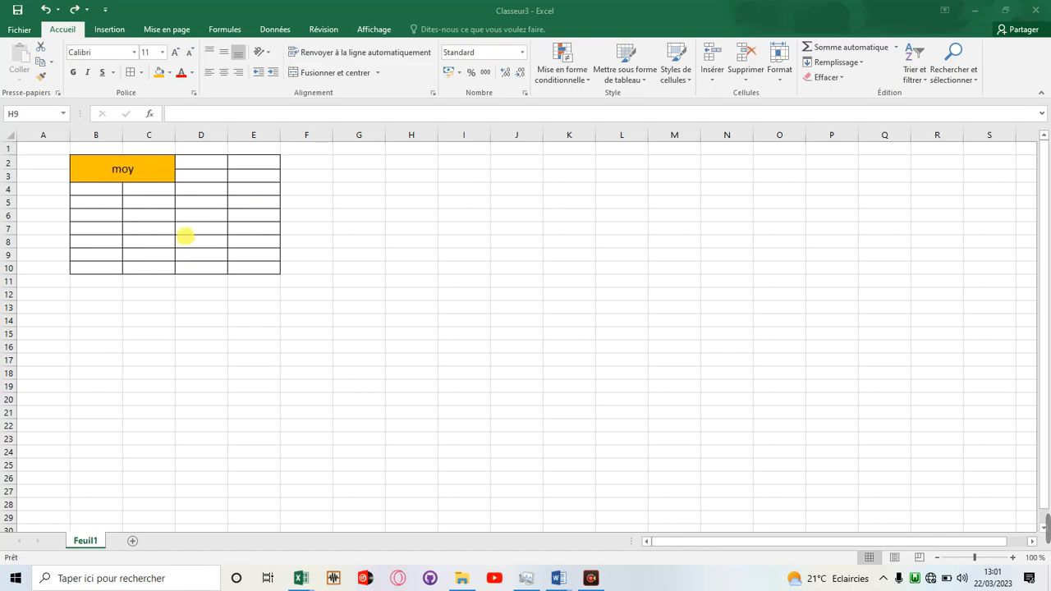
click(140, 72)
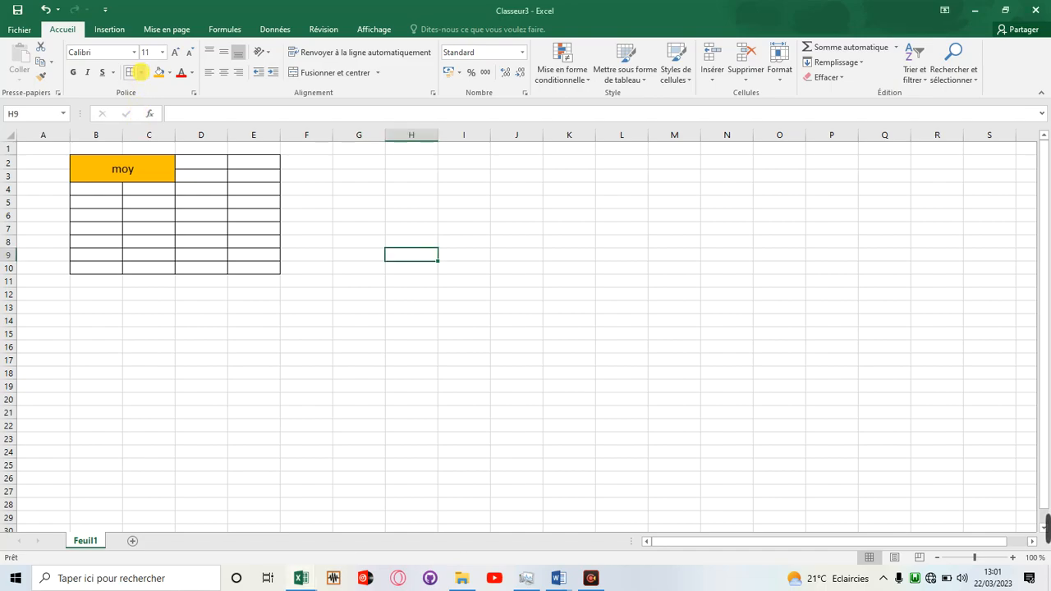
click(141, 72)
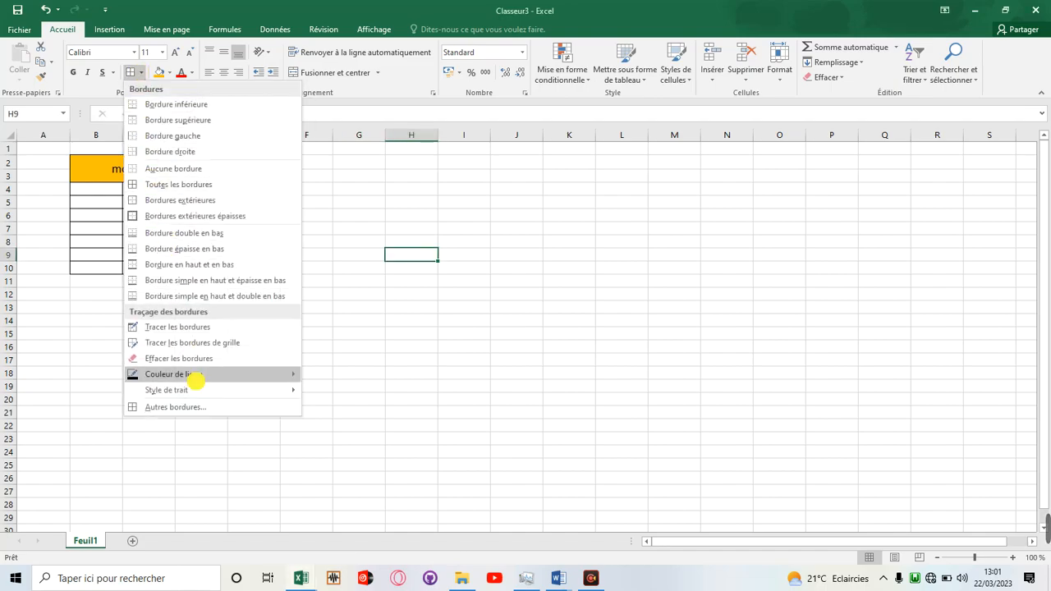
click(335, 251)
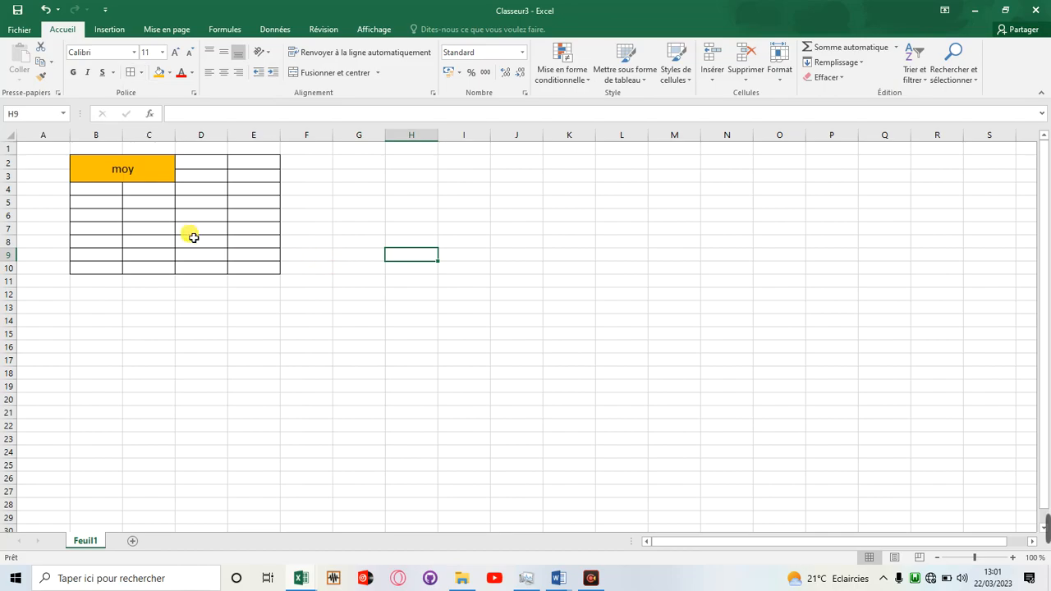
Set the border line style to thick dashed and apply all borders to cell E3.
click(249, 176)
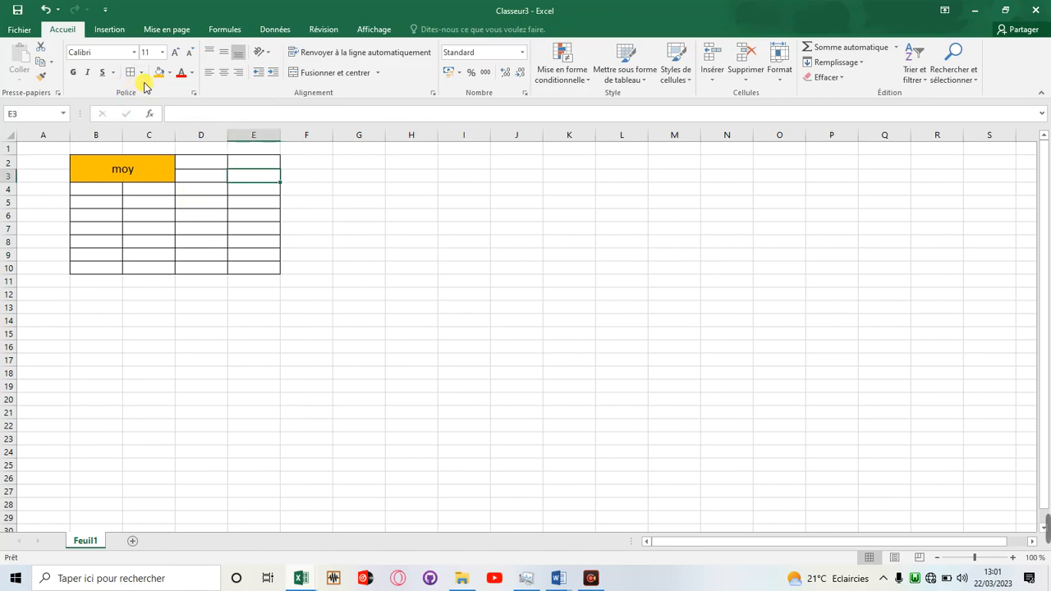
click(141, 73)
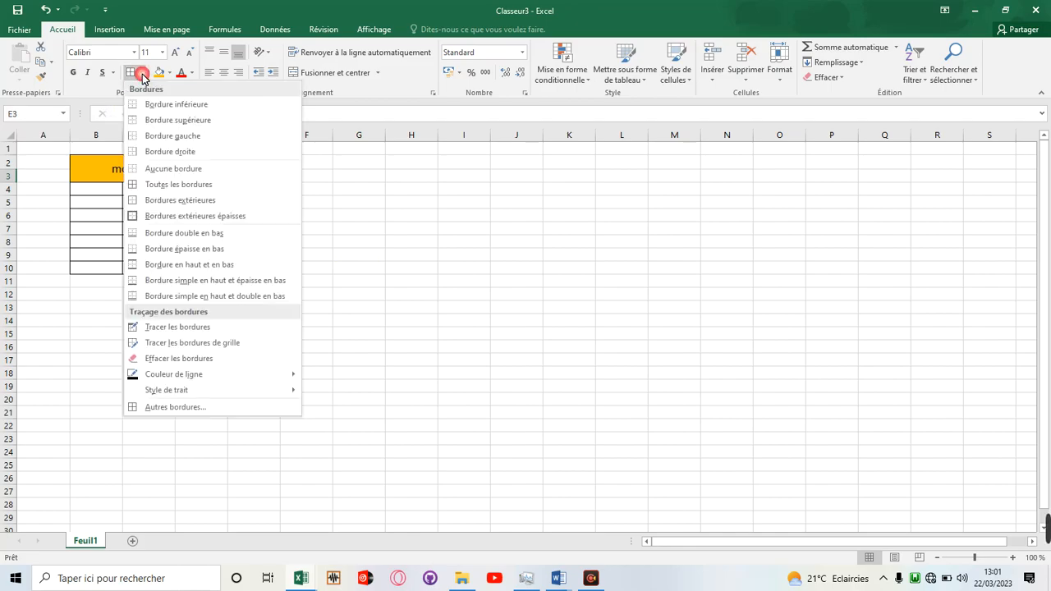
mouse_move(220, 393)
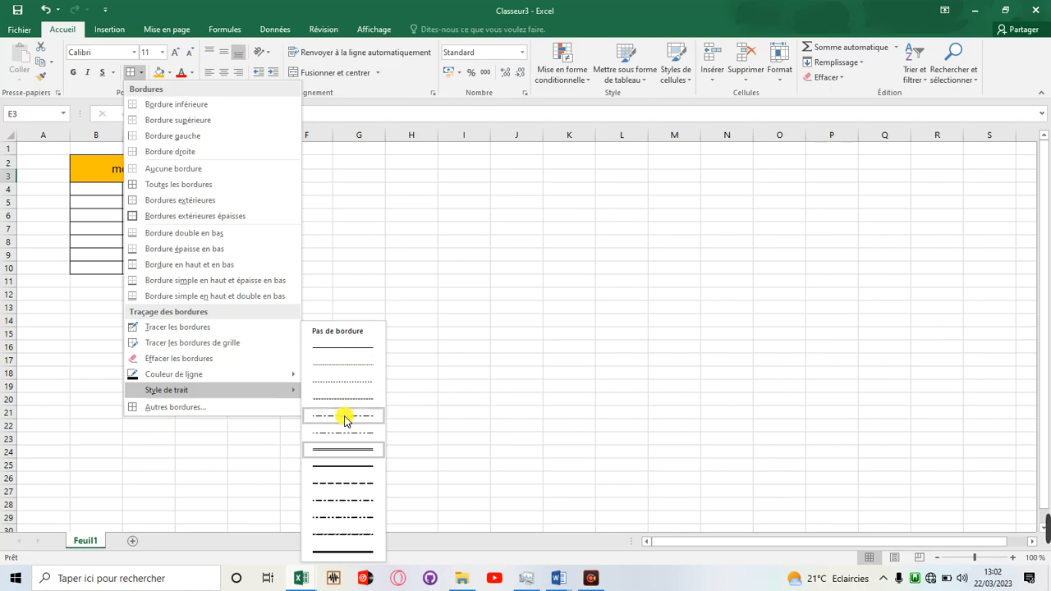
click(347, 485)
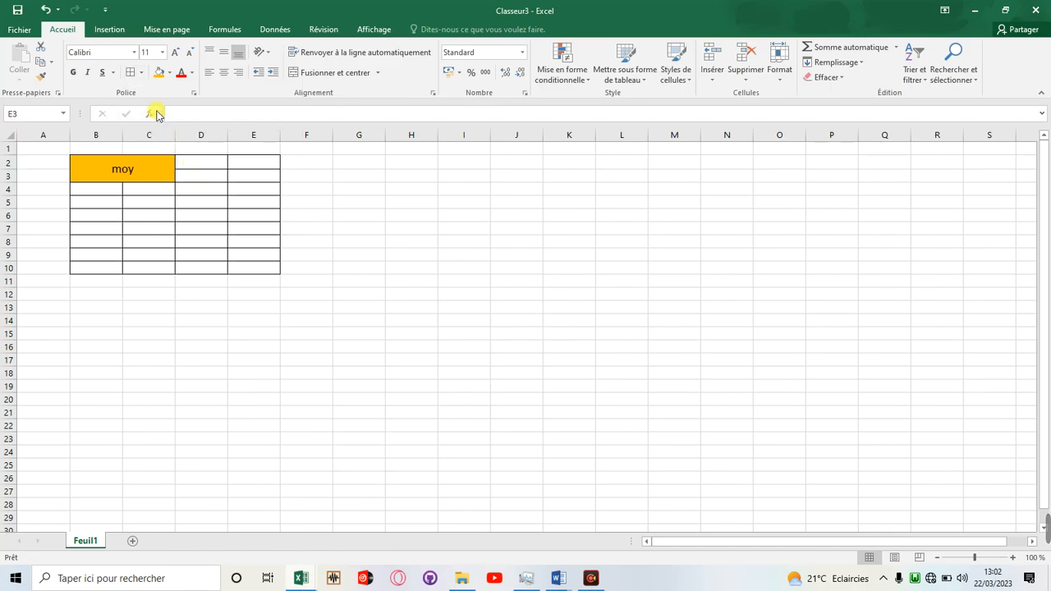
click(131, 77)
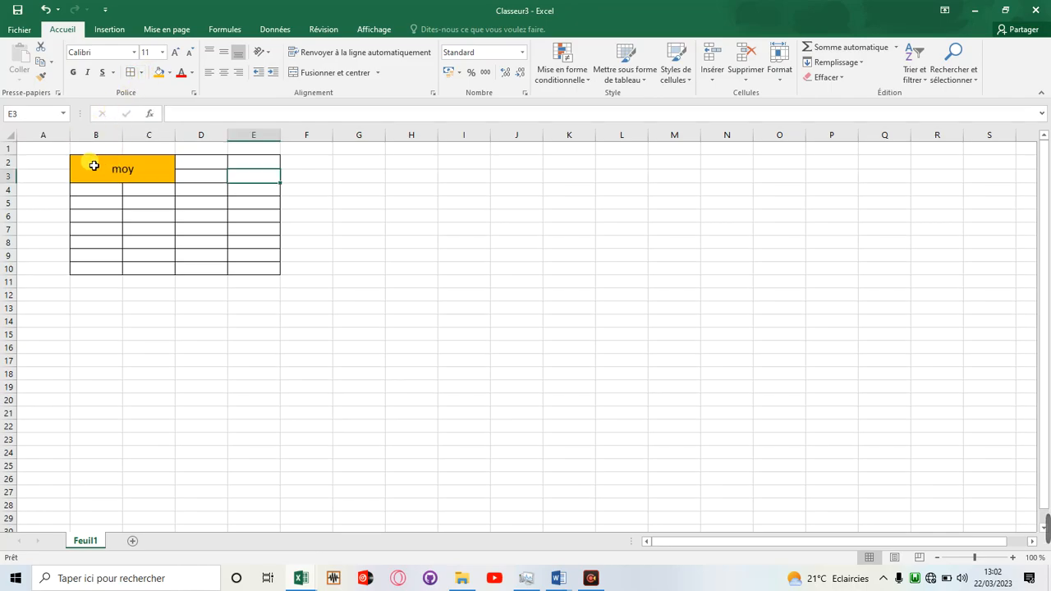
Apply all borders in the dashed line style to the whole table, B2:E10.
drag(76, 162, 264, 272)
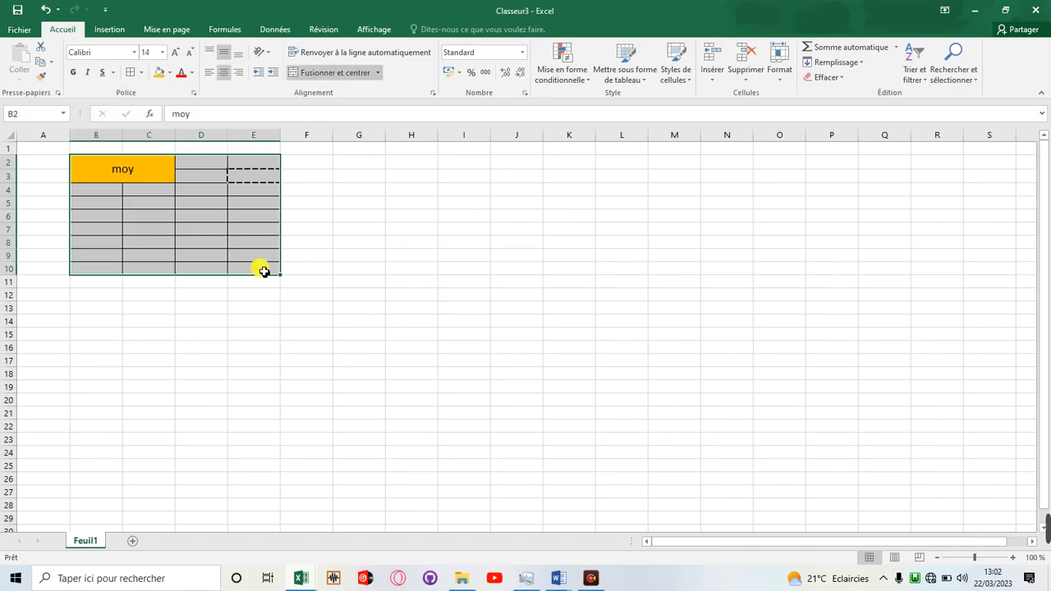
click(130, 72)
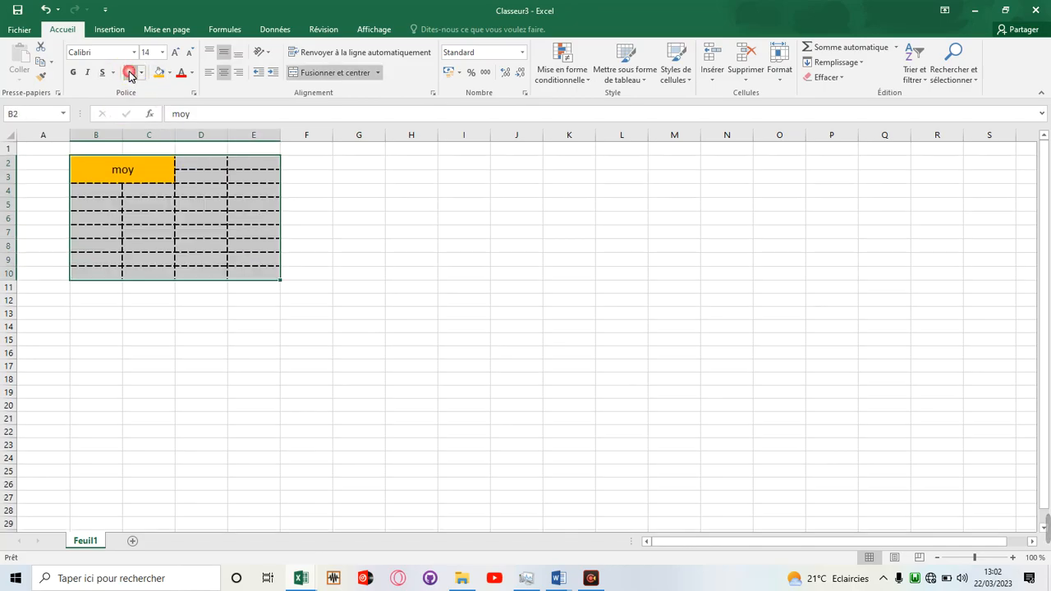
click(272, 234)
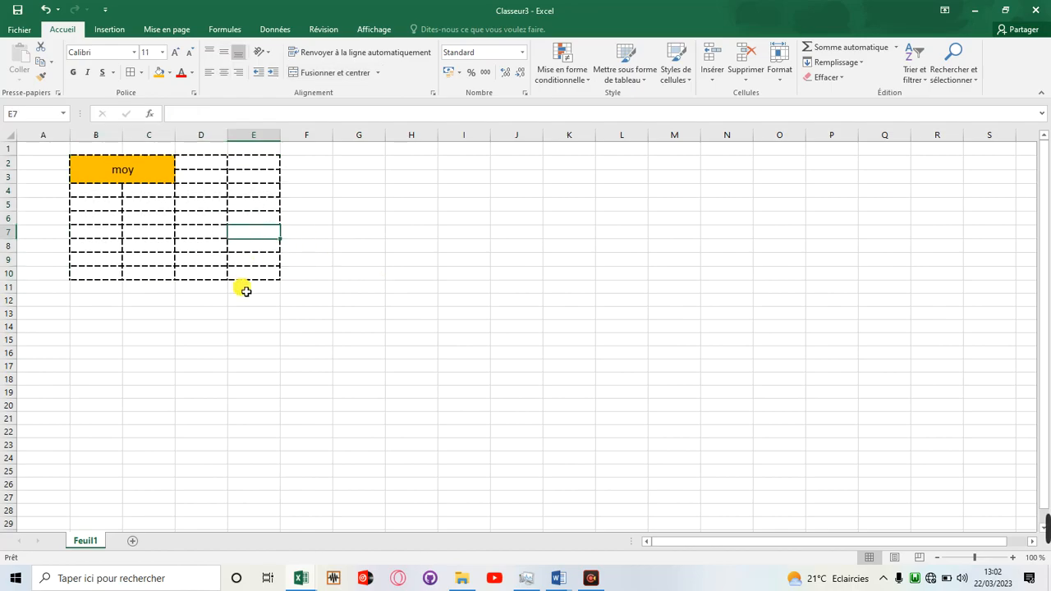
click(365, 246)
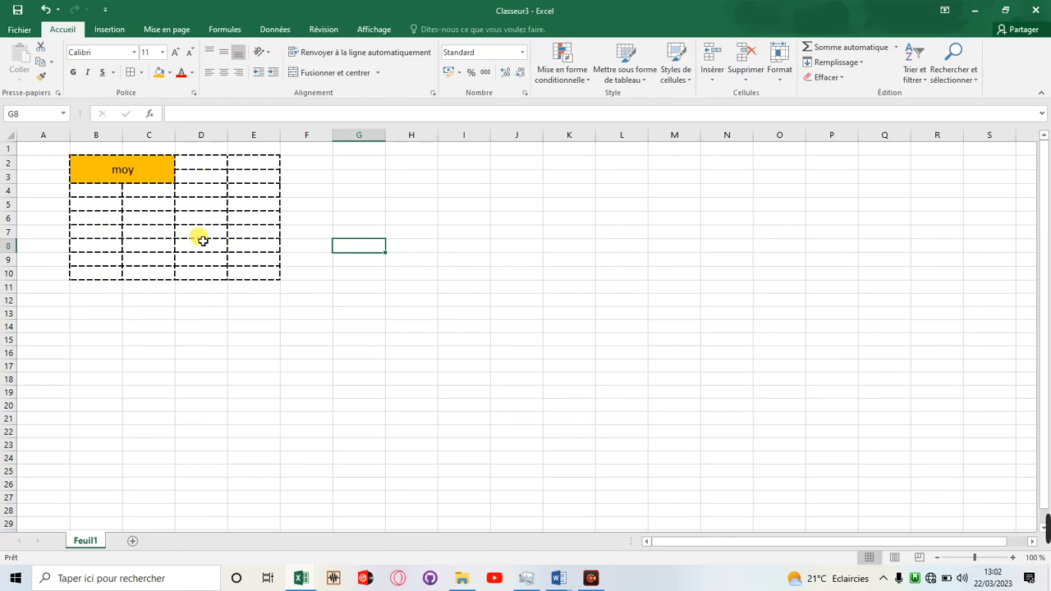
click(322, 204)
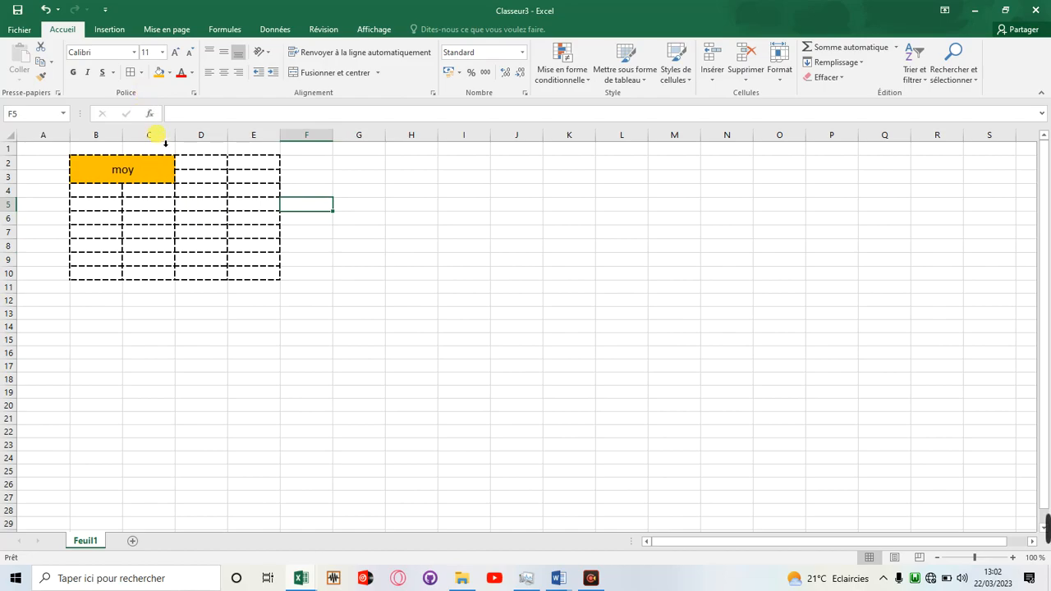
Set the border line style to double and draw borders along the outer edge of E5:E9 and below cells E2 to E7.
click(140, 73)
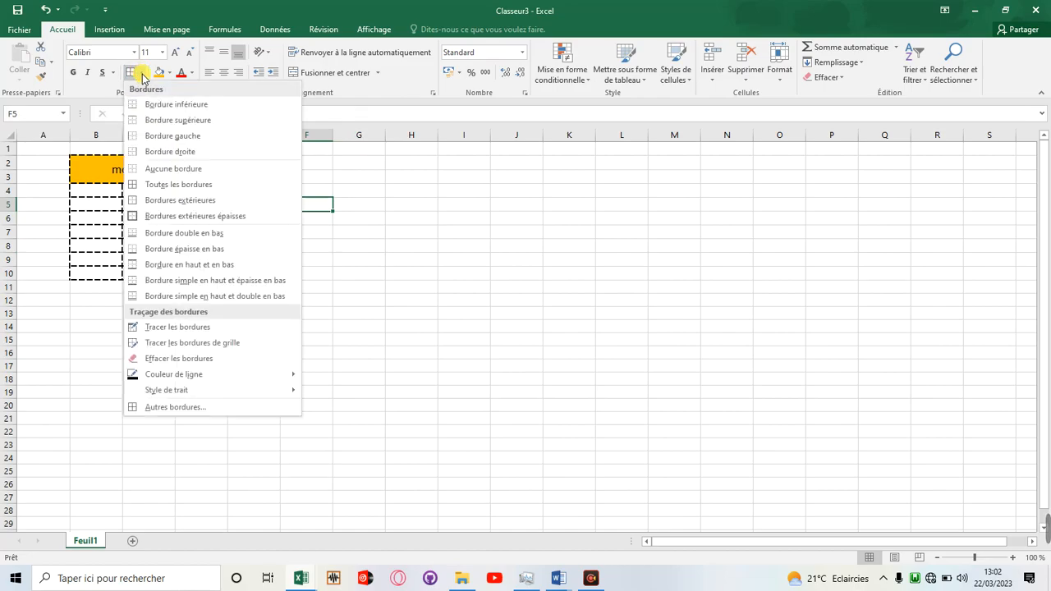
mouse_move(244, 398)
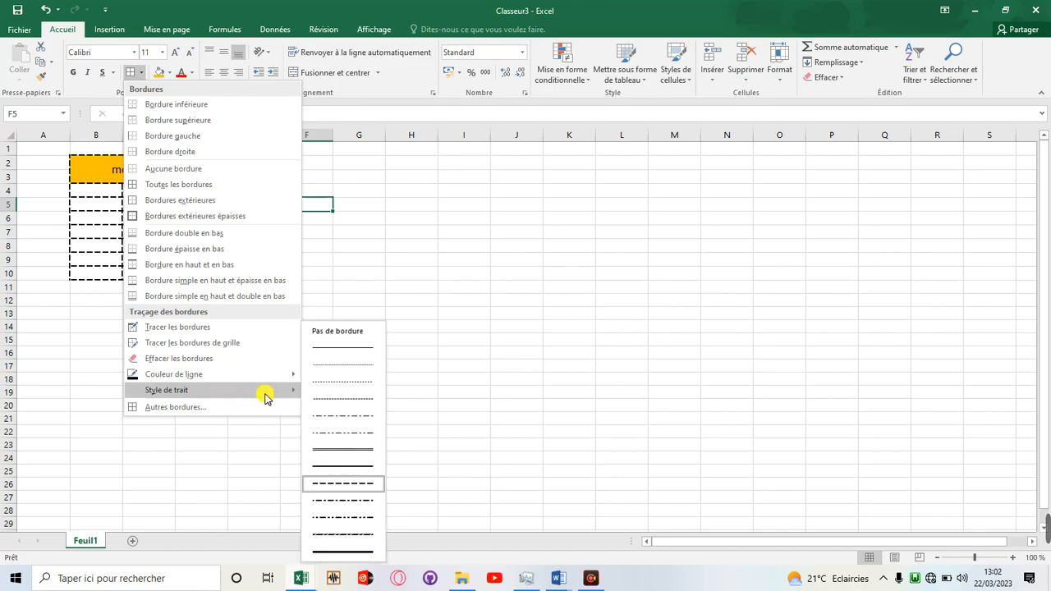
click(336, 452)
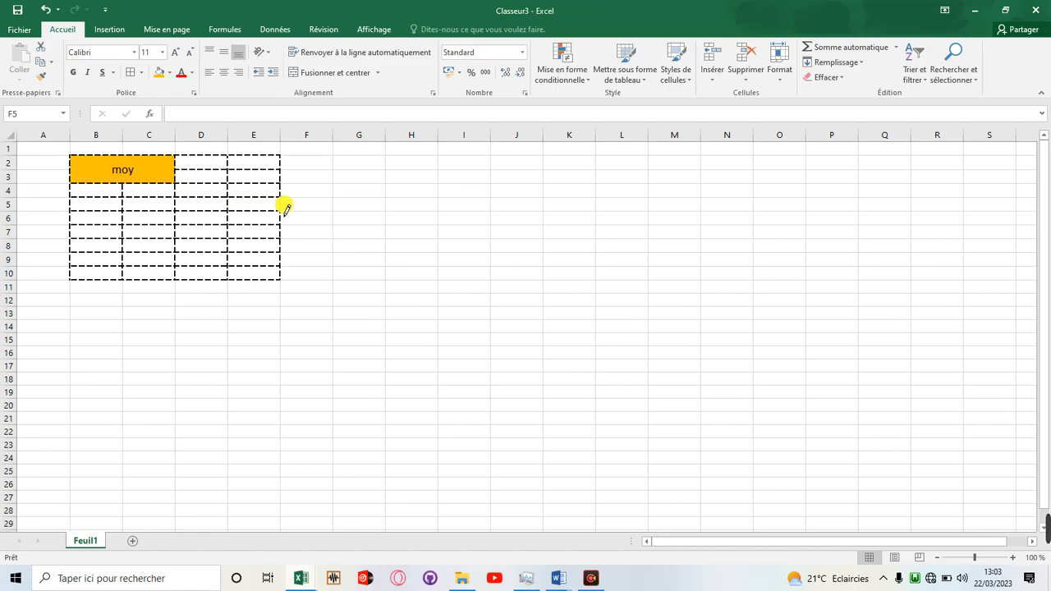
drag(281, 212, 281, 267)
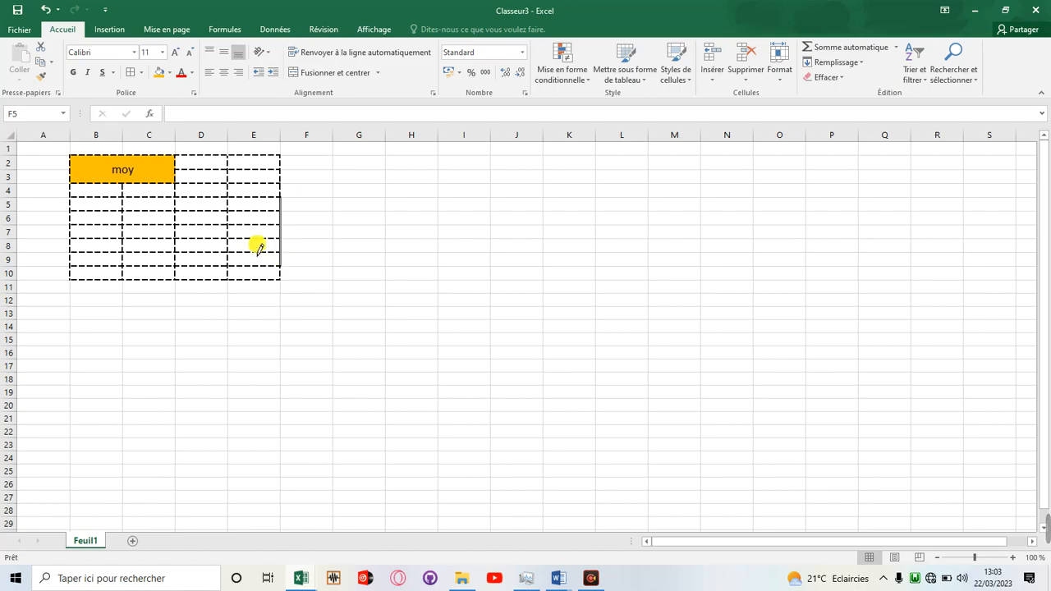
click(253, 239)
click(246, 225)
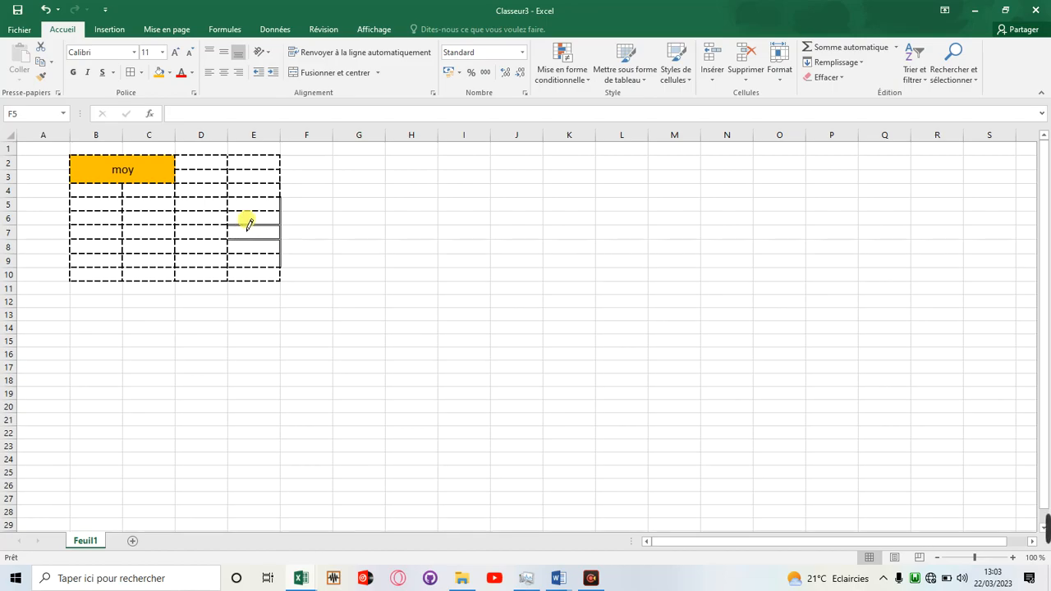
click(248, 211)
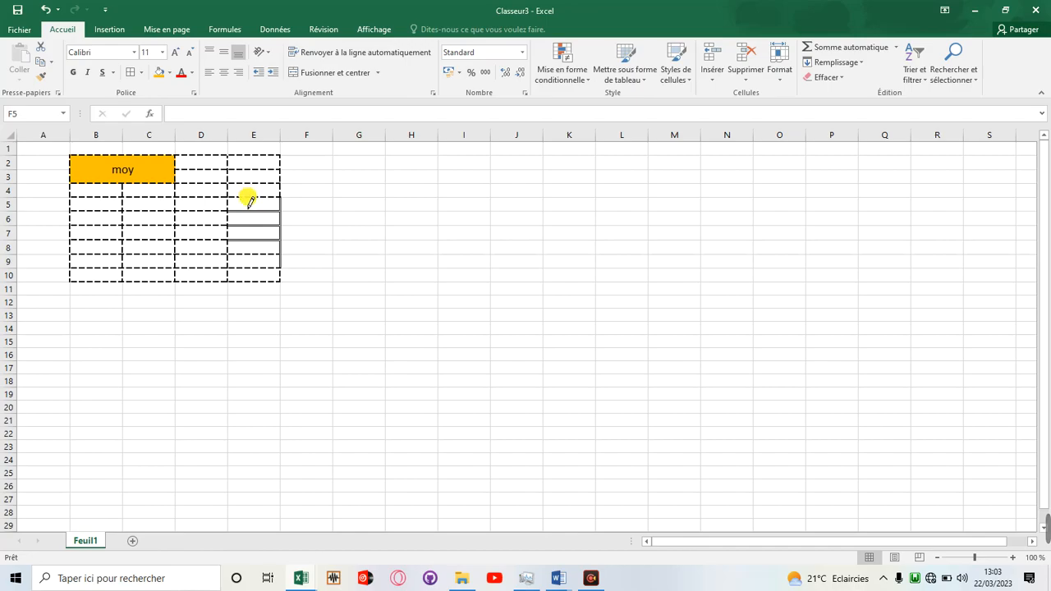
click(242, 184)
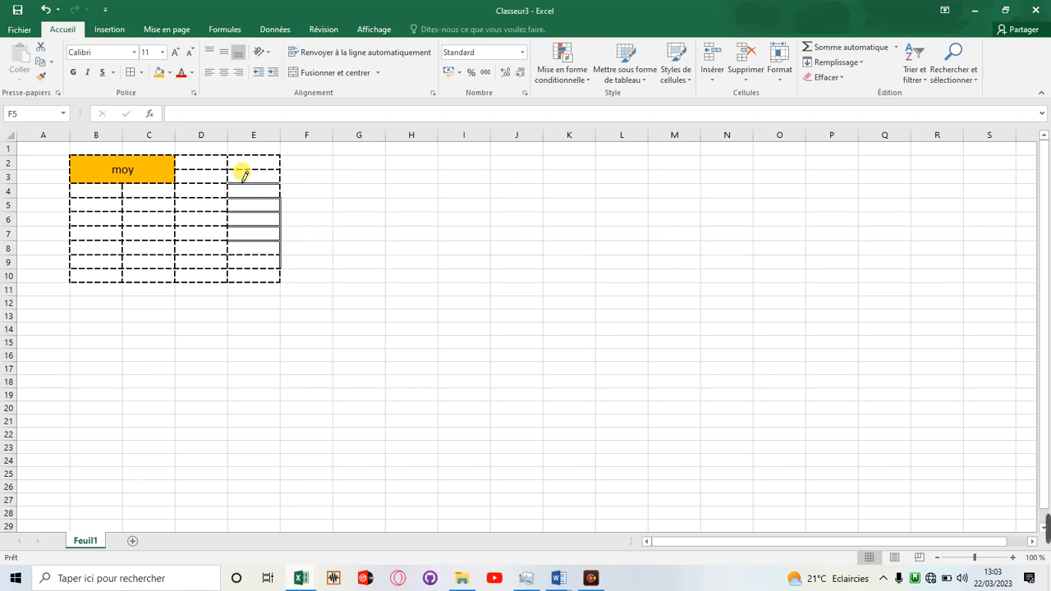
click(242, 171)
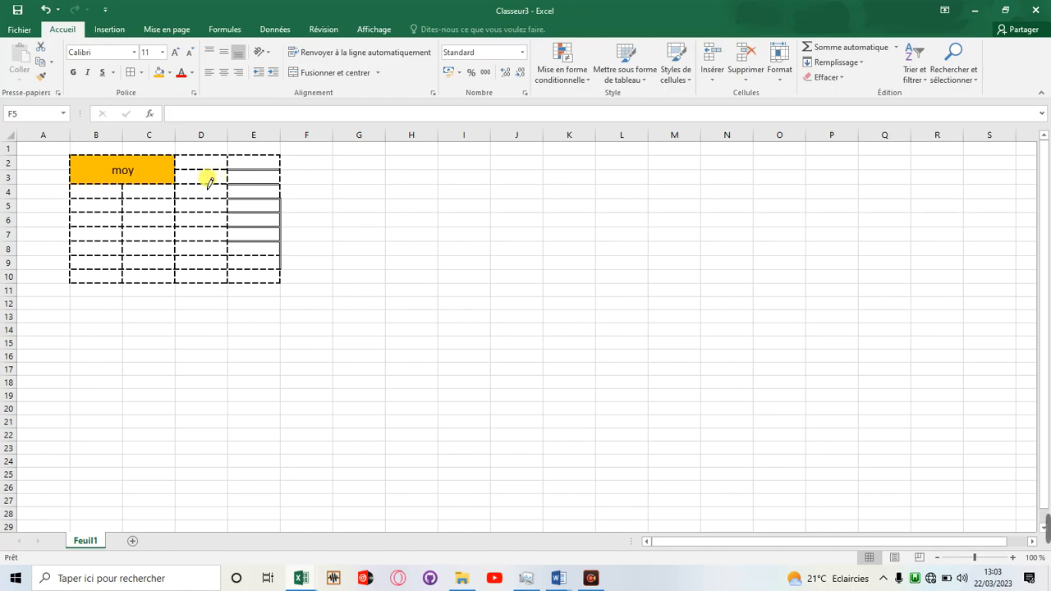
click(131, 74)
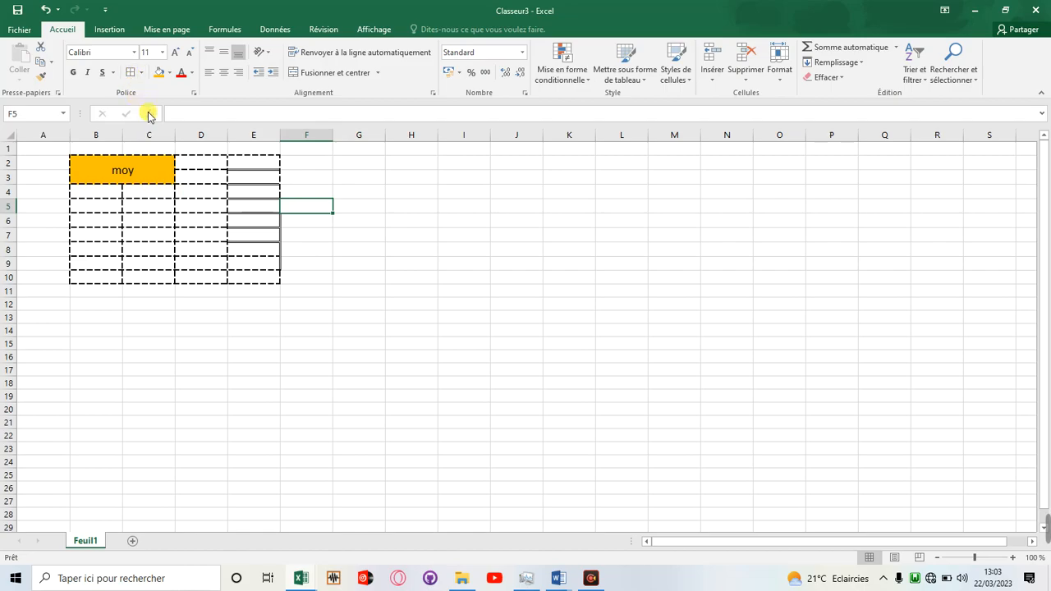
click(194, 222)
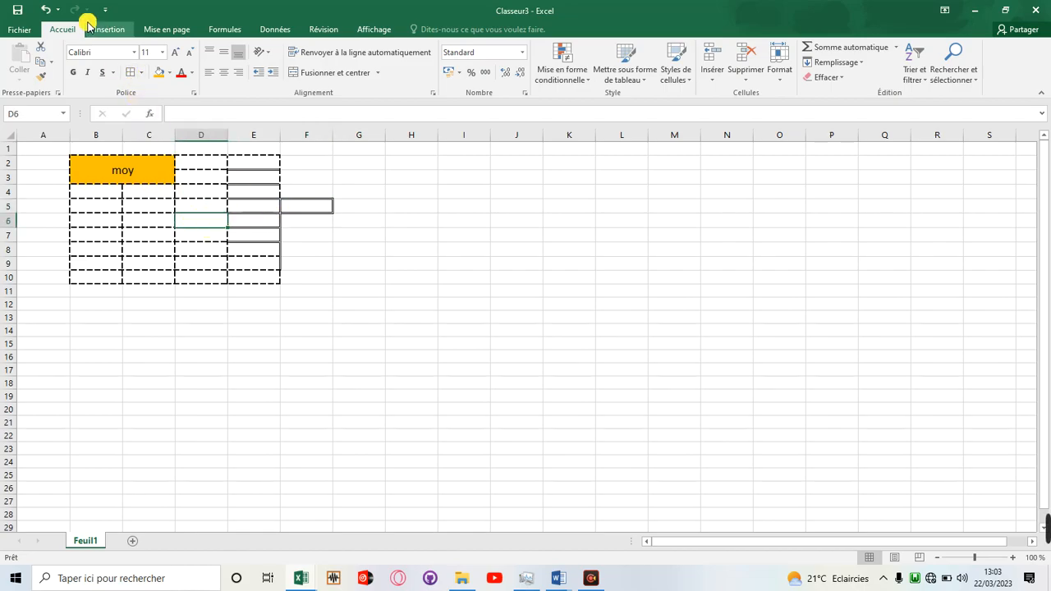
click(46, 11)
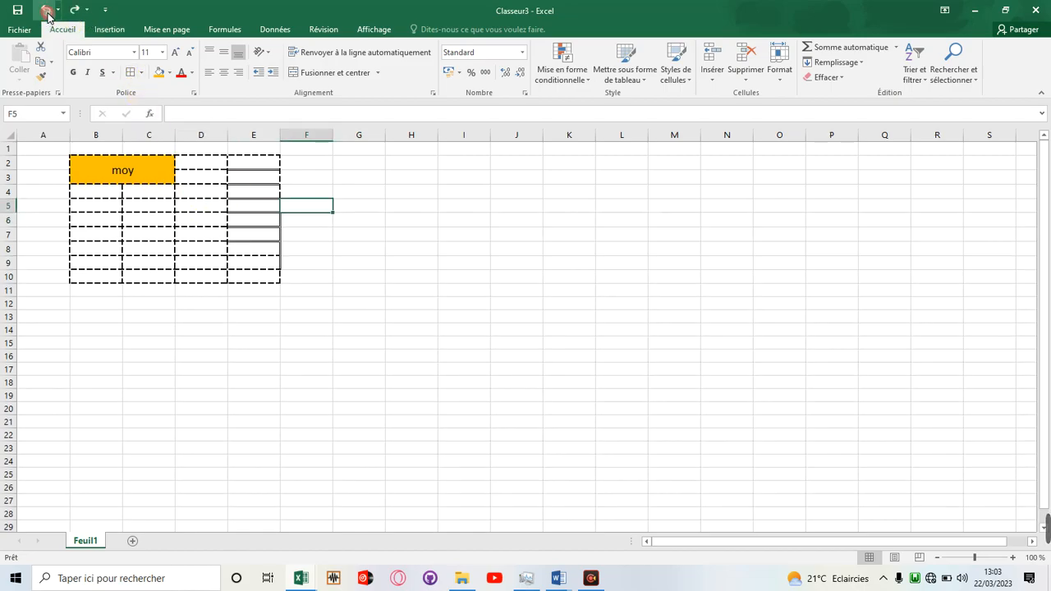
Apply all borders in the double line style to cell D6 and the whole table, B2:E10.
click(207, 220)
click(128, 75)
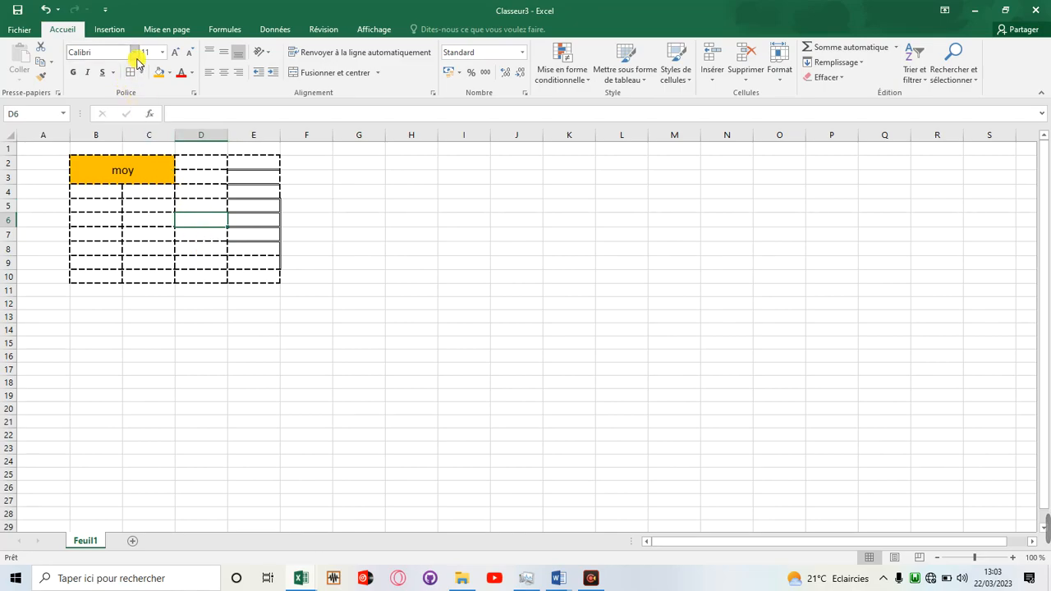
click(94, 173)
drag(95, 172, 255, 281)
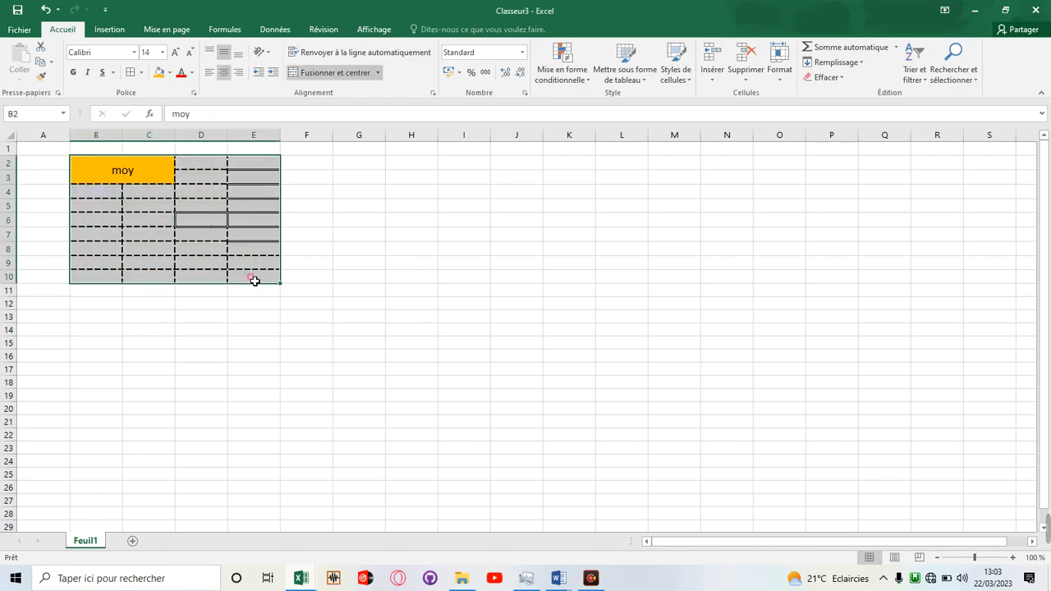
click(130, 73)
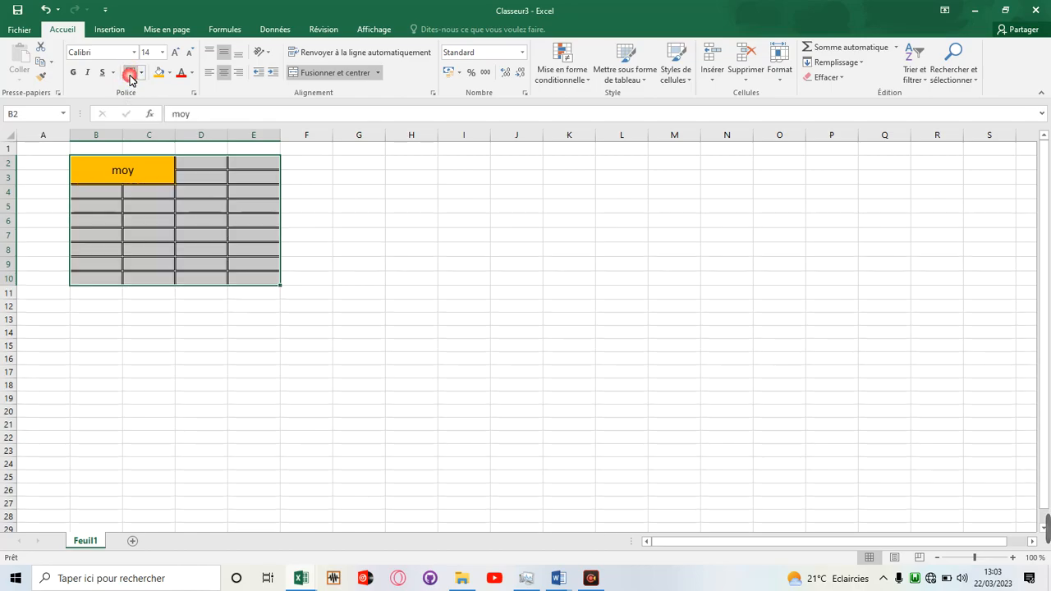
click(311, 263)
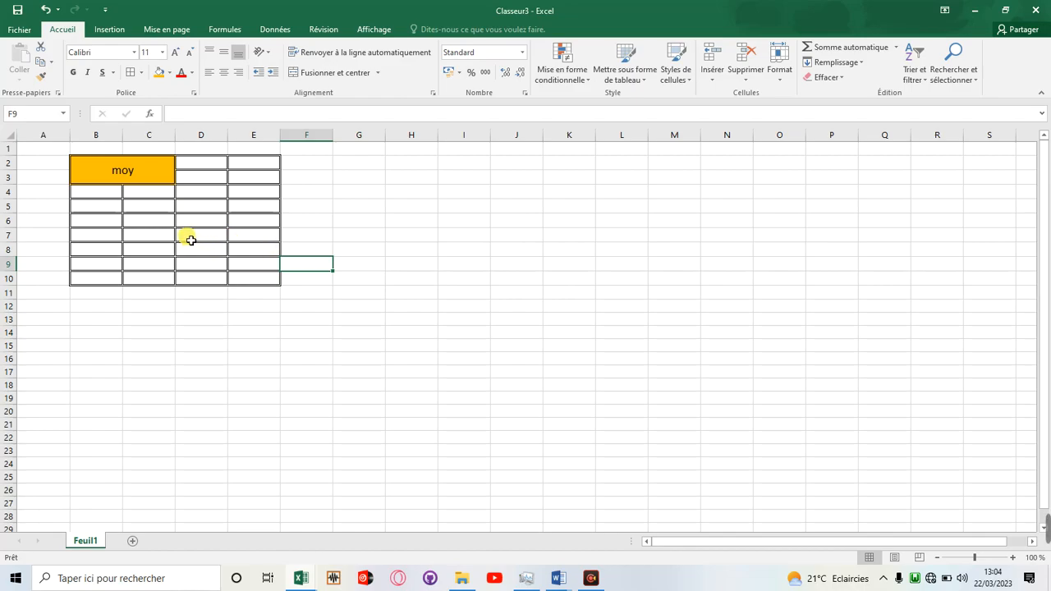
click(244, 282)
click(258, 270)
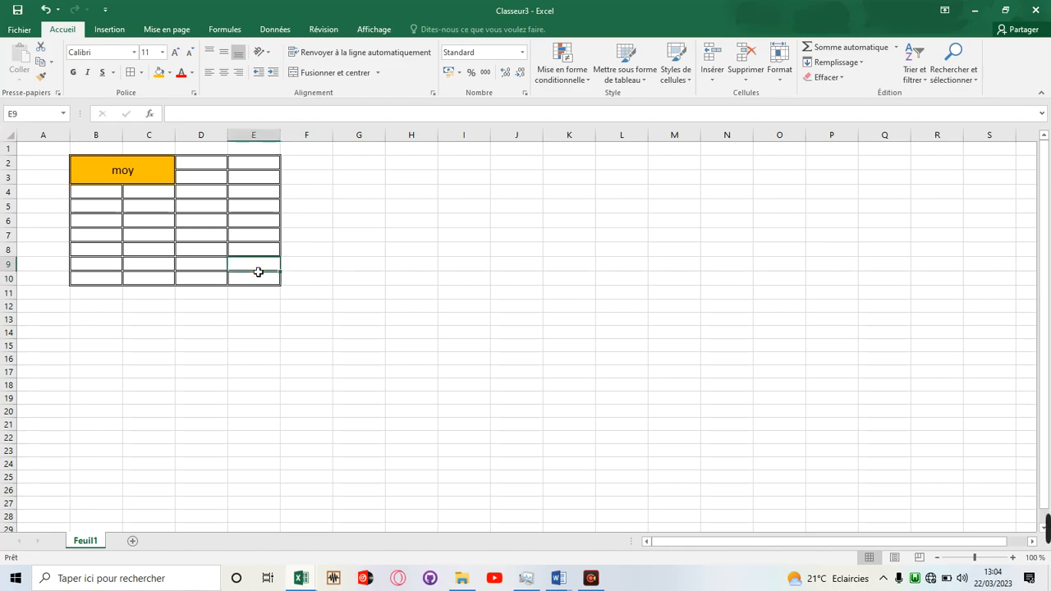
click(264, 246)
click(264, 234)
click(263, 222)
click(259, 207)
click(254, 192)
click(258, 177)
click(255, 164)
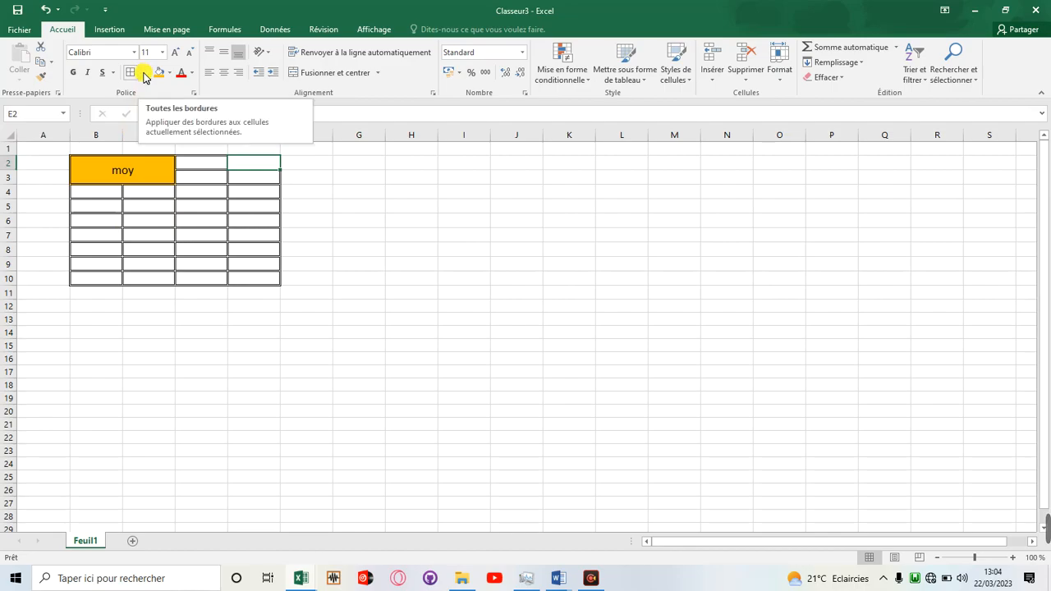
Set the border line colour to red and draw borders on the outer edge of E4:E6, around E2 and below C8.
click(142, 72)
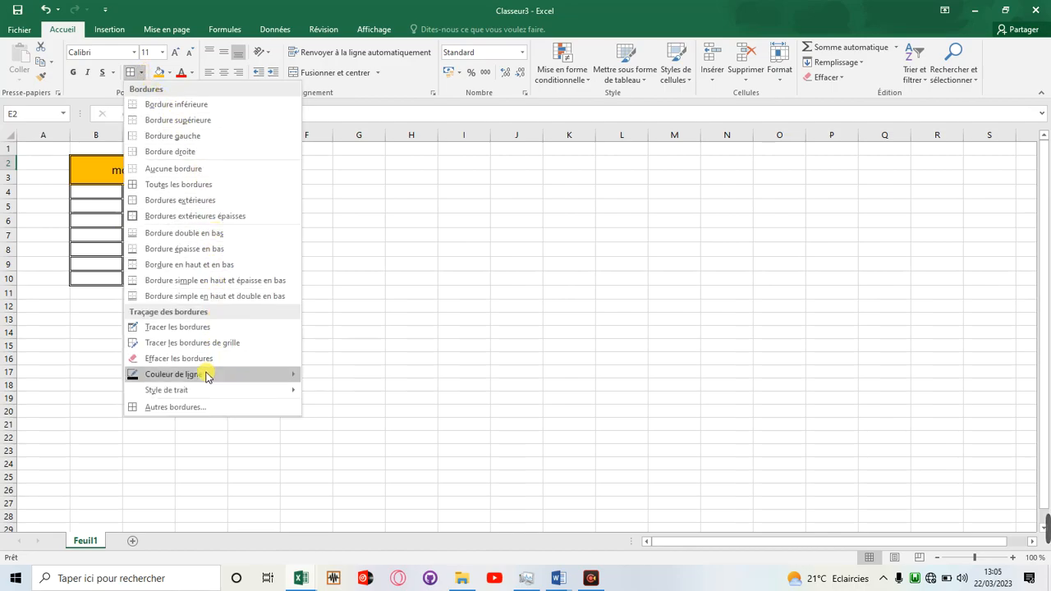
mouse_move(228, 378)
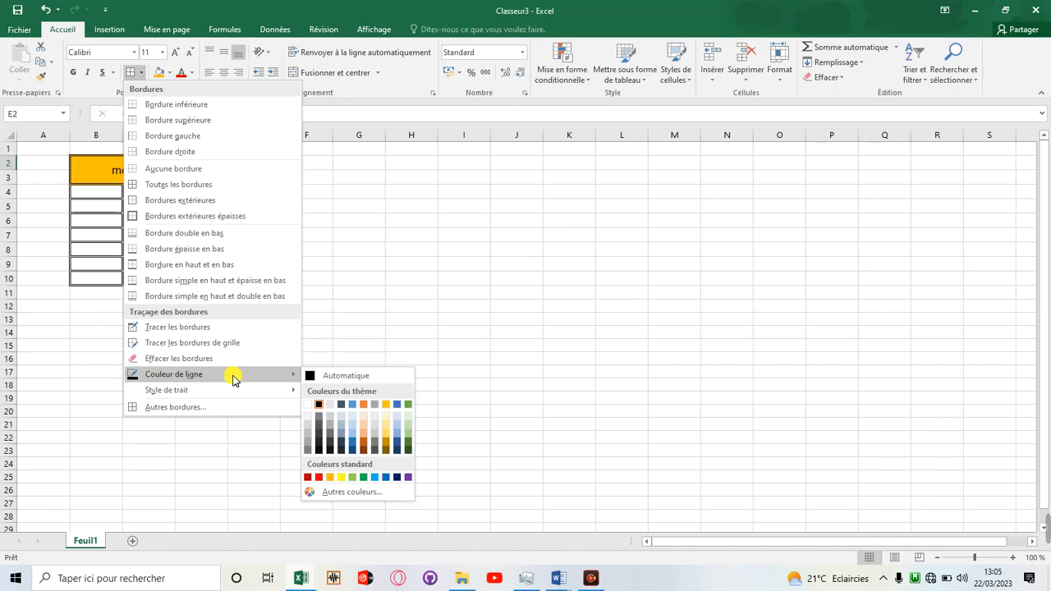
click(324, 477)
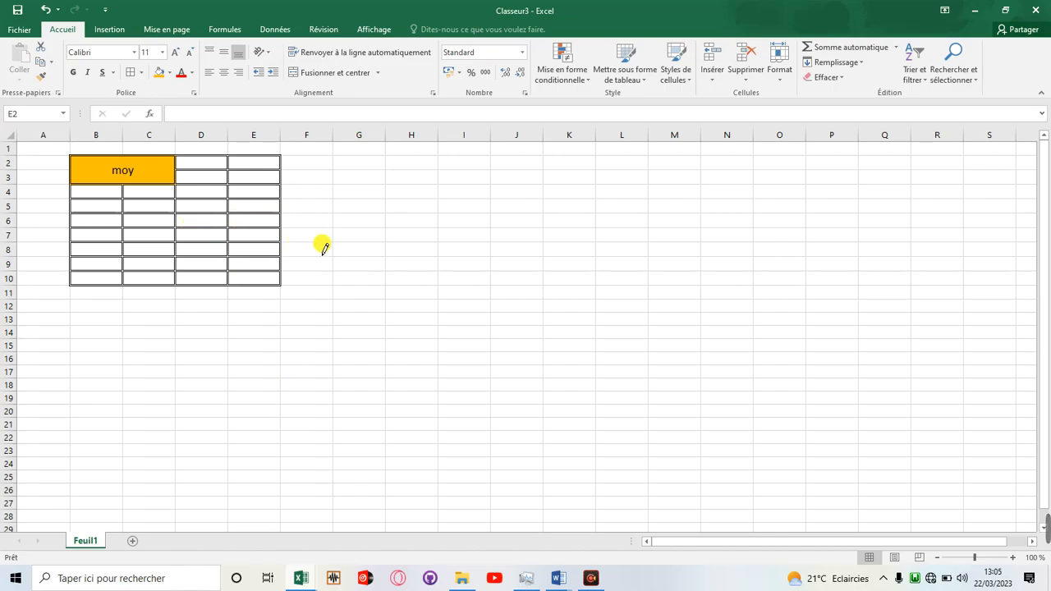
click(280, 194)
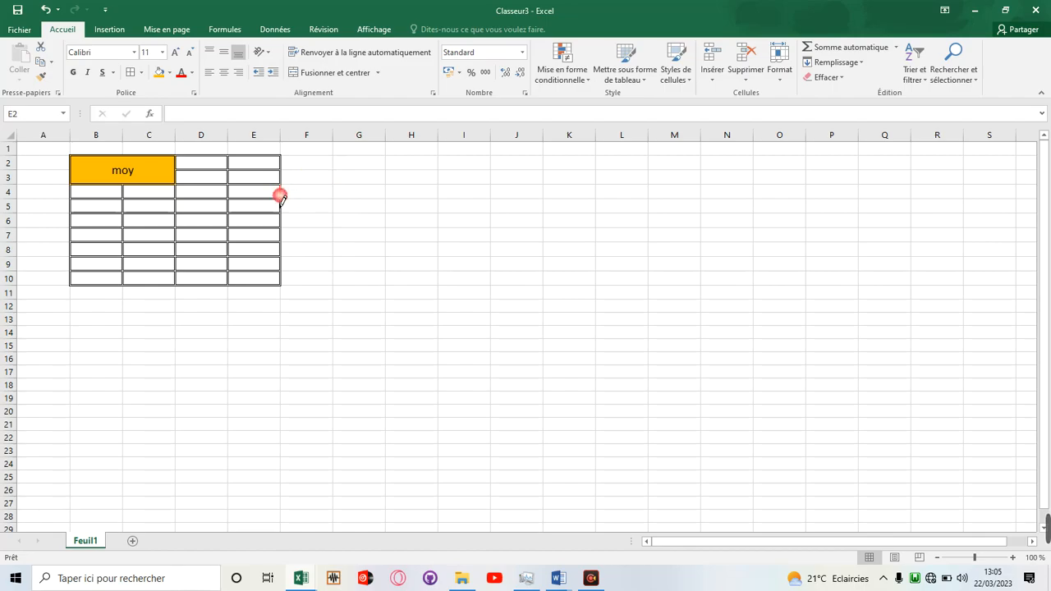
click(281, 211)
click(281, 219)
drag(235, 165, 259, 165)
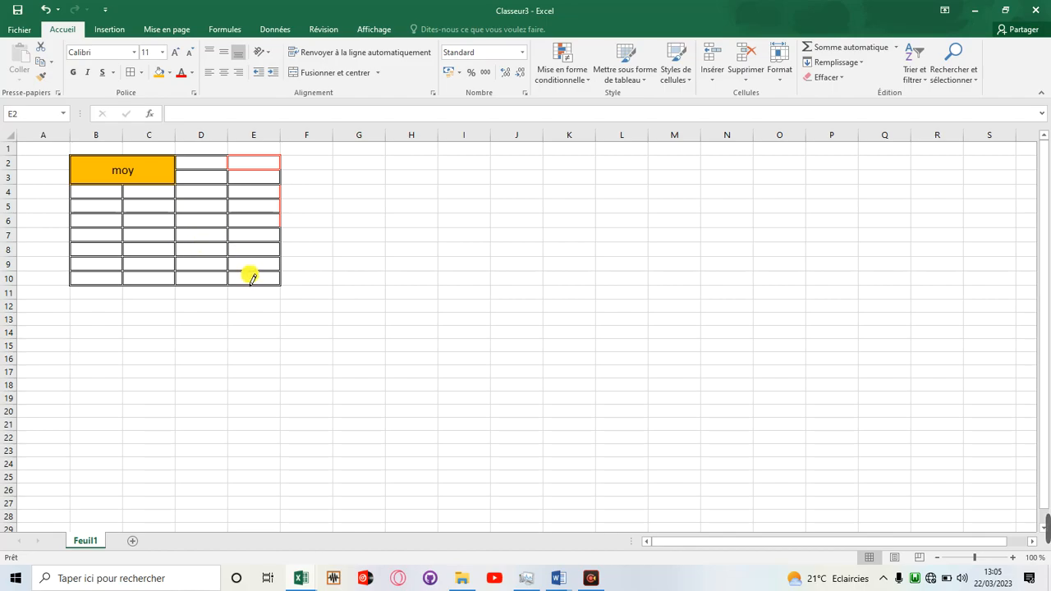
click(168, 257)
Apply all borders in the red double line to the whole table, B2:E10.
click(129, 73)
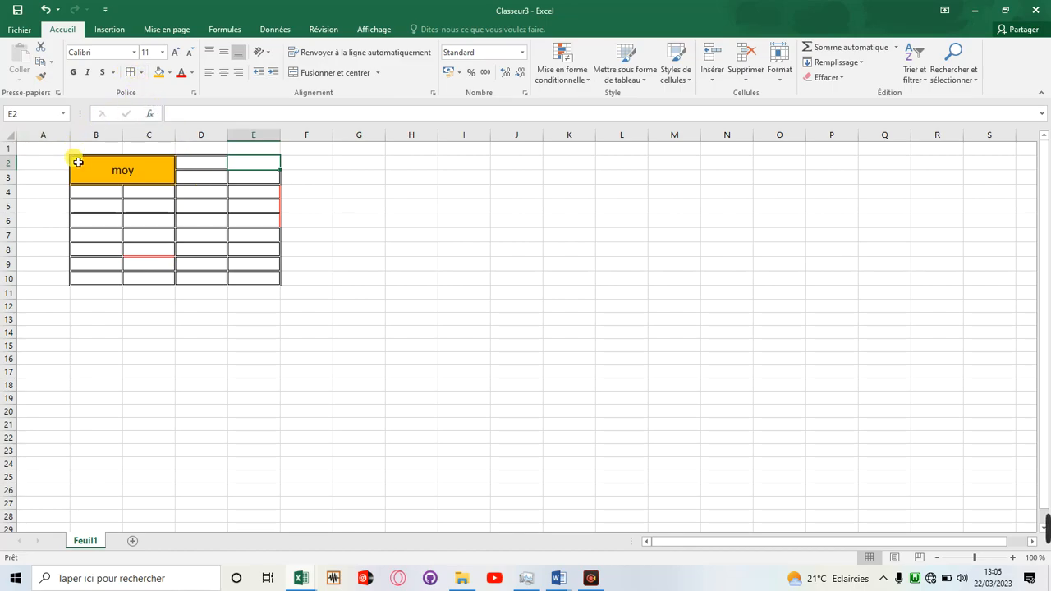
drag(78, 163, 274, 280)
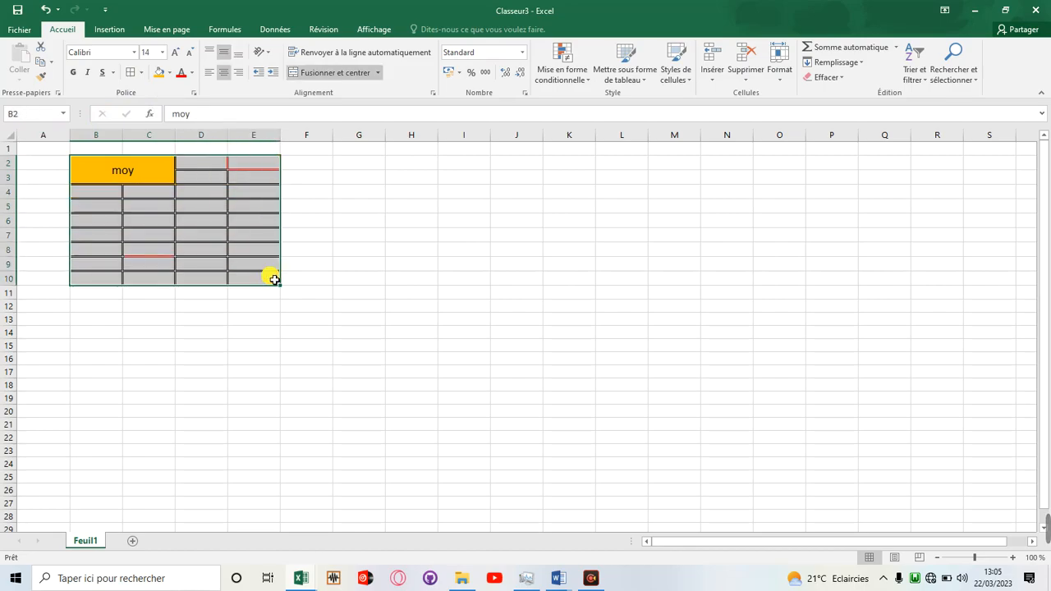
click(129, 75)
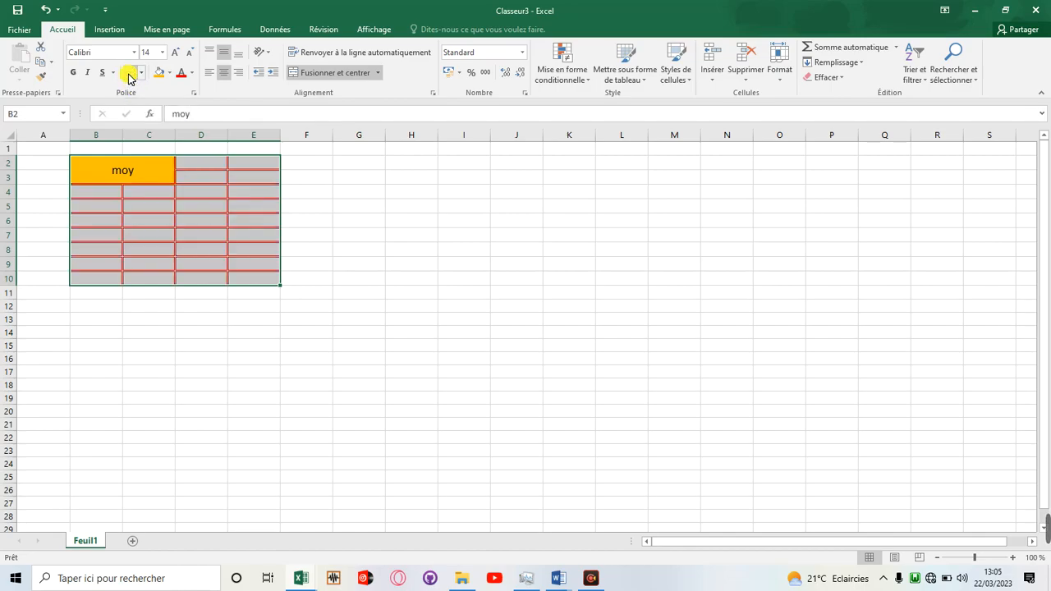
click(369, 236)
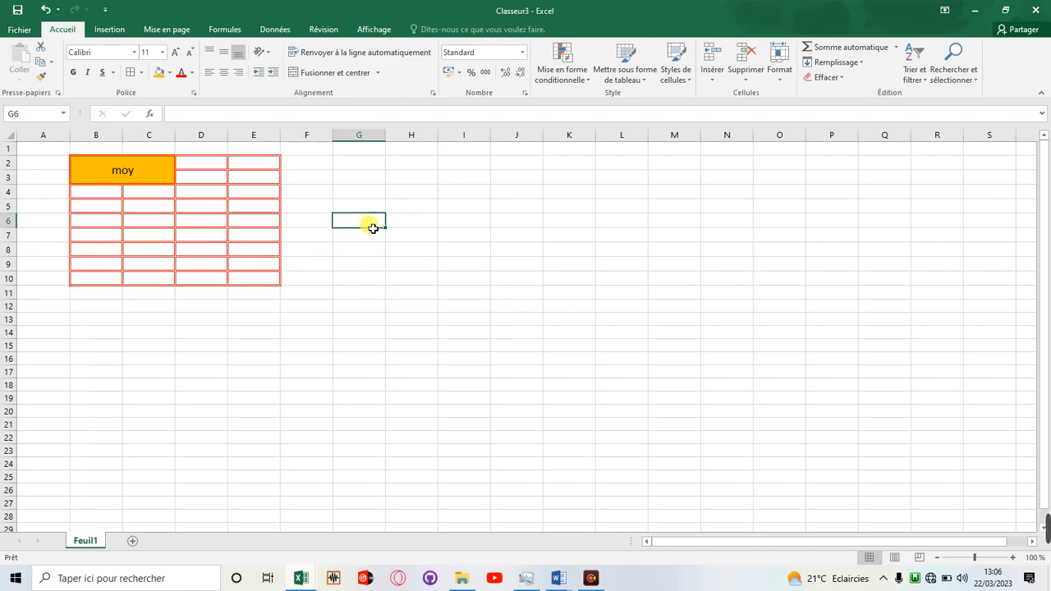
click(347, 240)
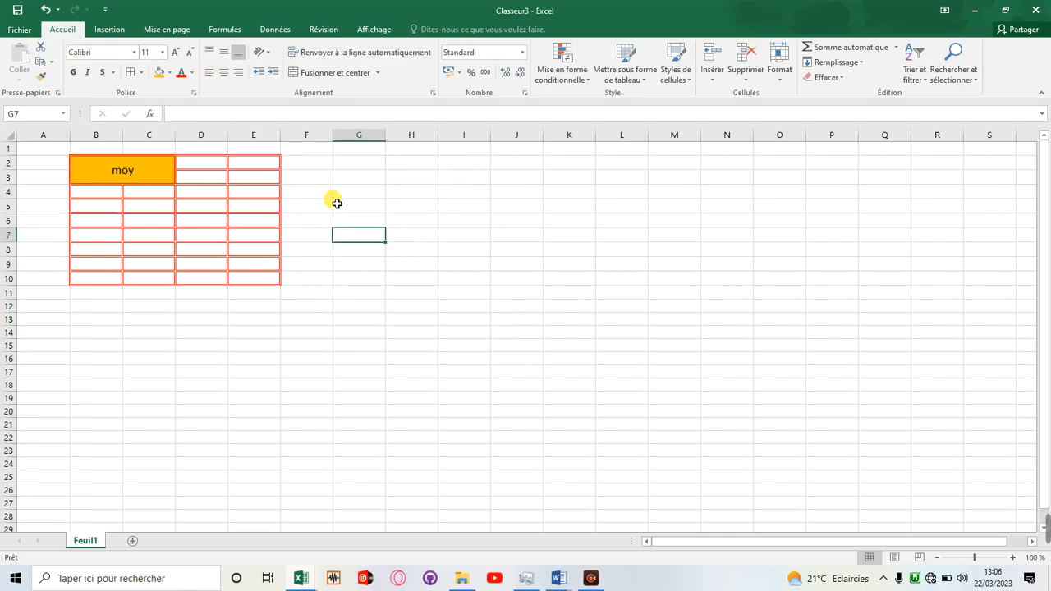